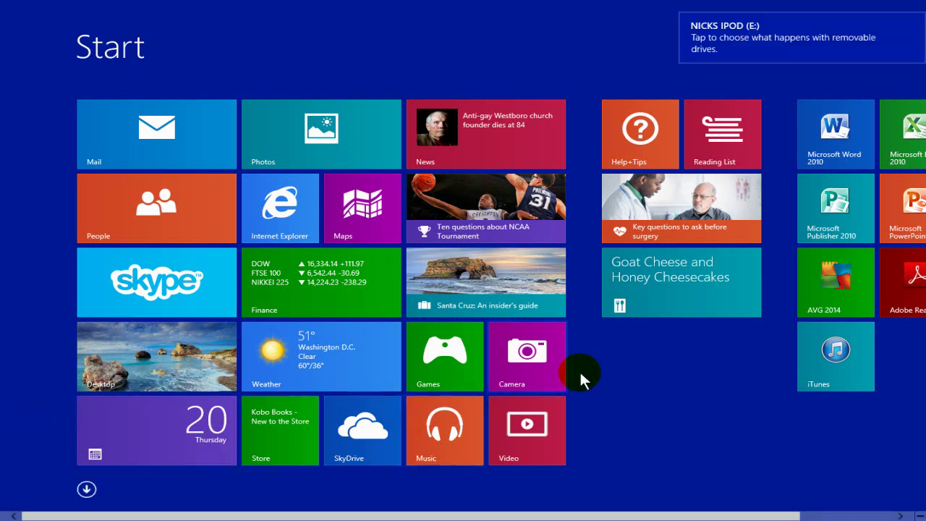
- Open the connected iPod's folder from the removable-drive notification to view its files, and close the window
click(769, 48)
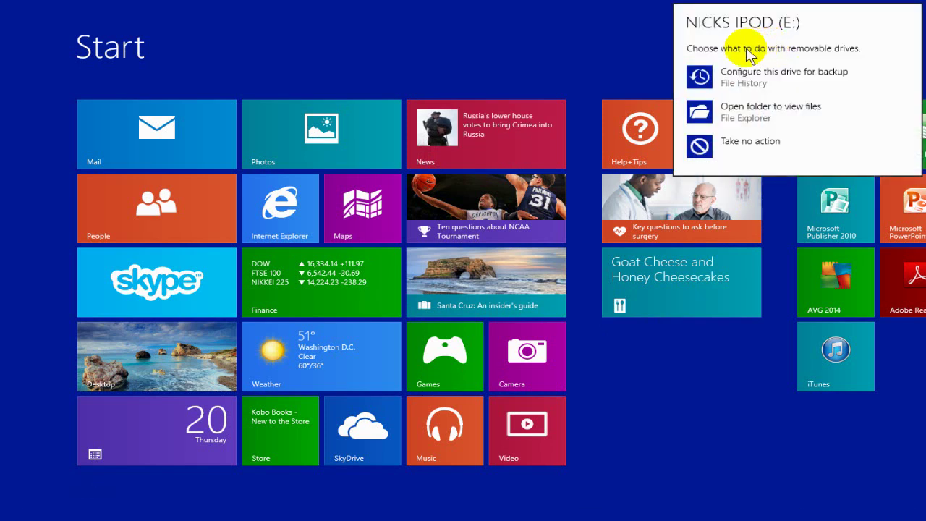
click(751, 109)
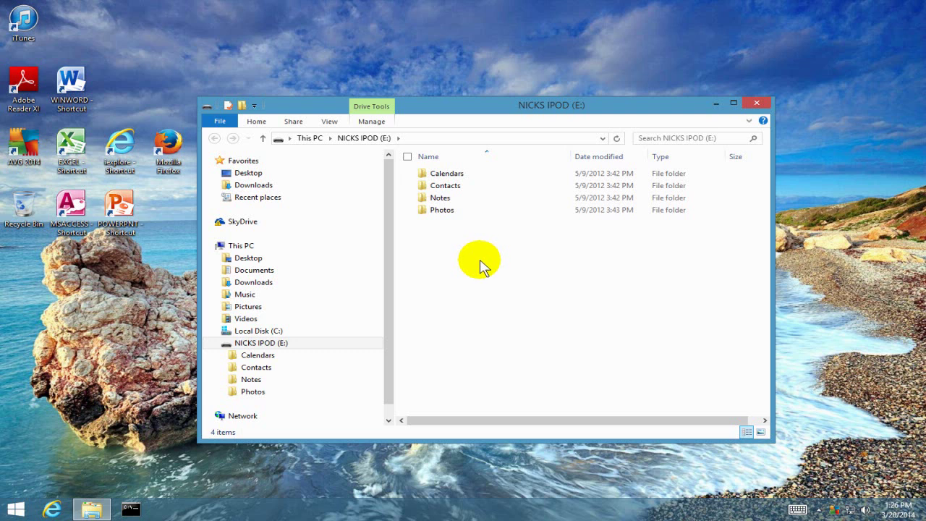
click(760, 103)
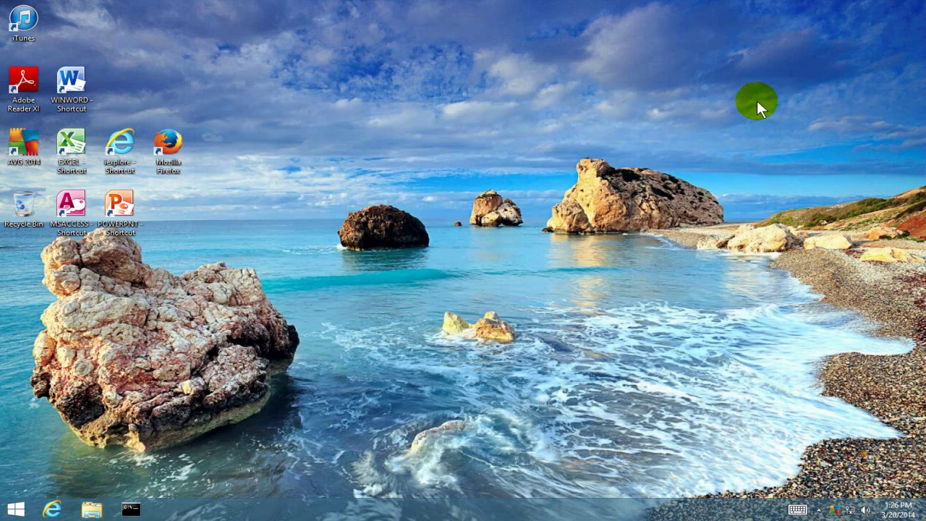
- Switch to File Explorer and open the iPod drive (E:) from This PC
click(15, 509)
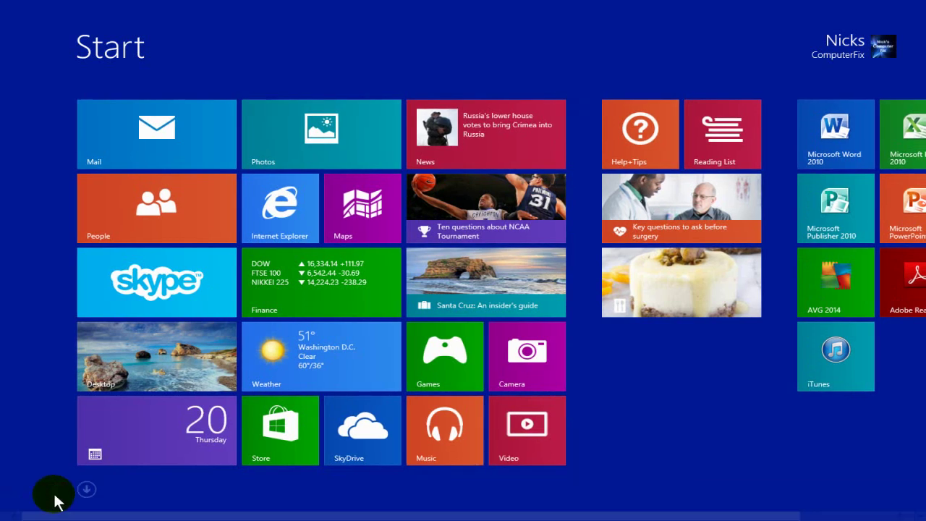
right_click(6, 506)
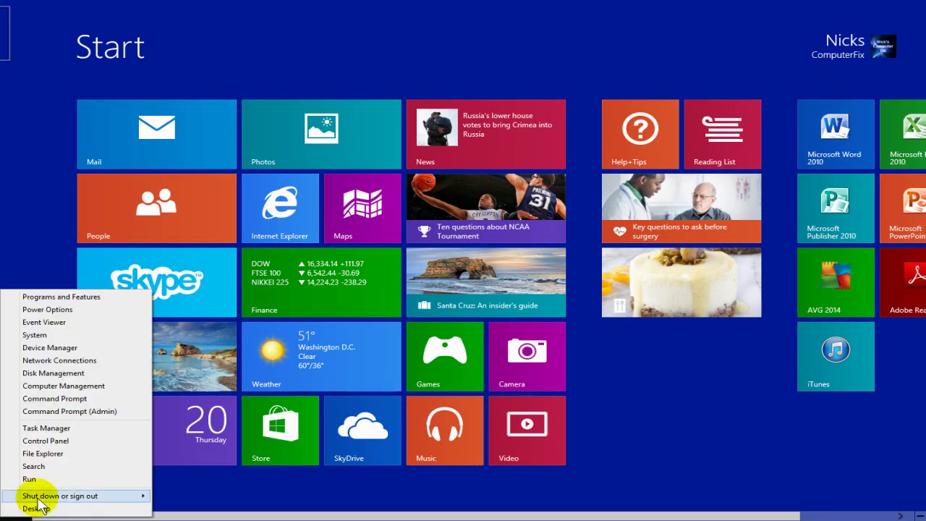
click(43, 454)
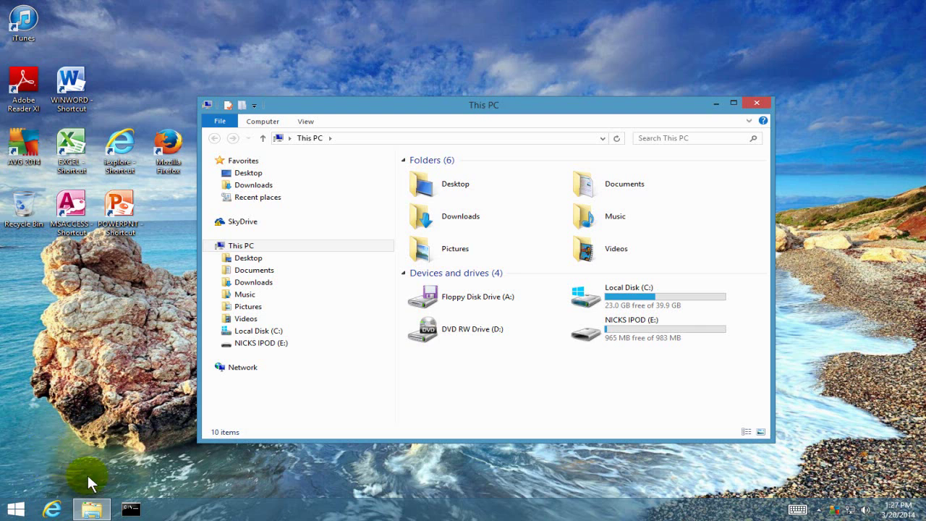
click(622, 339)
double_click(622, 339)
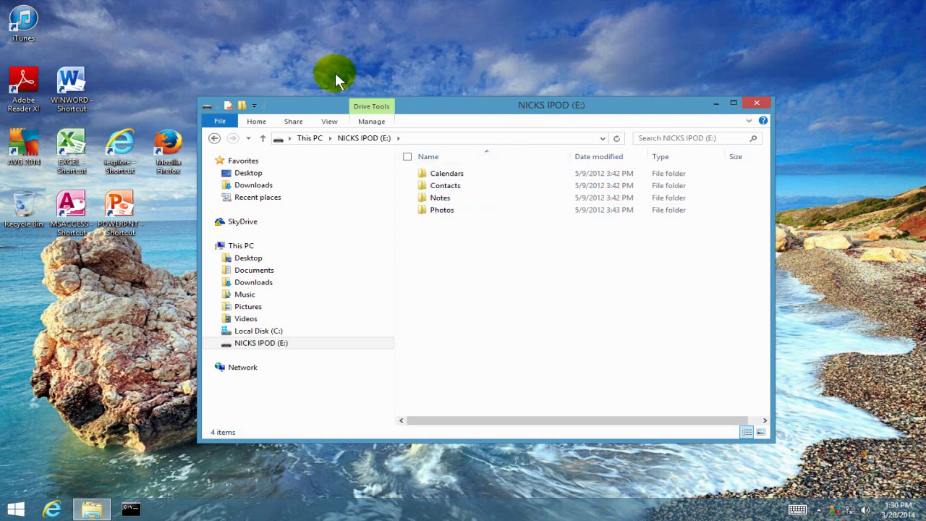
- Set the folder options to show hidden files, folders, and drives, and apply the change
click(331, 120)
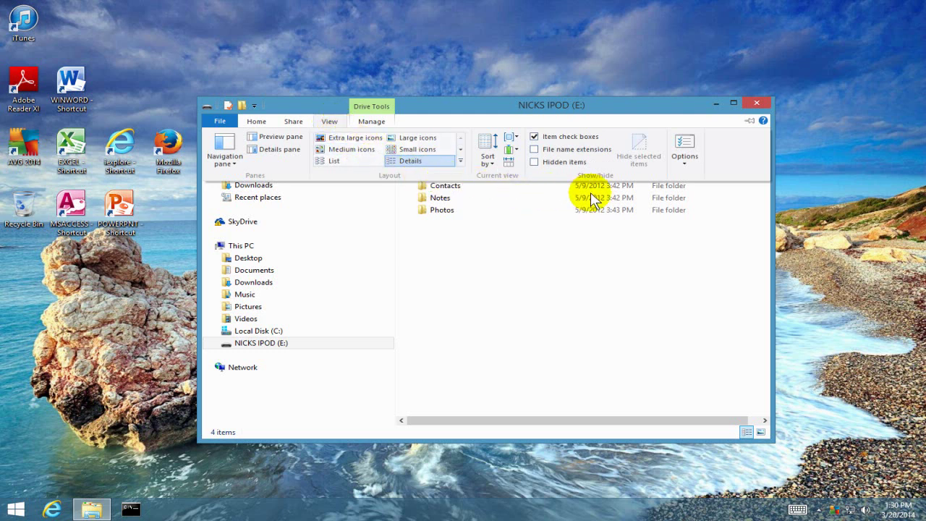
click(688, 166)
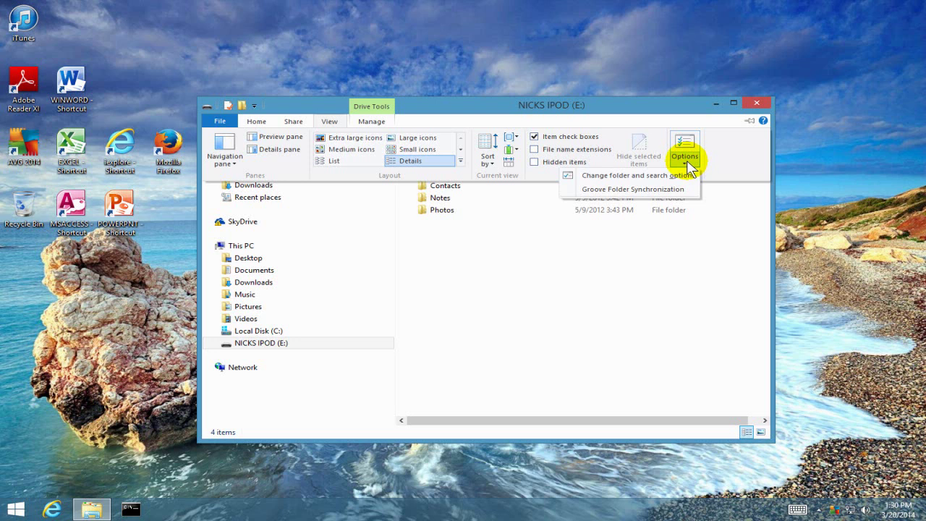
click(640, 176)
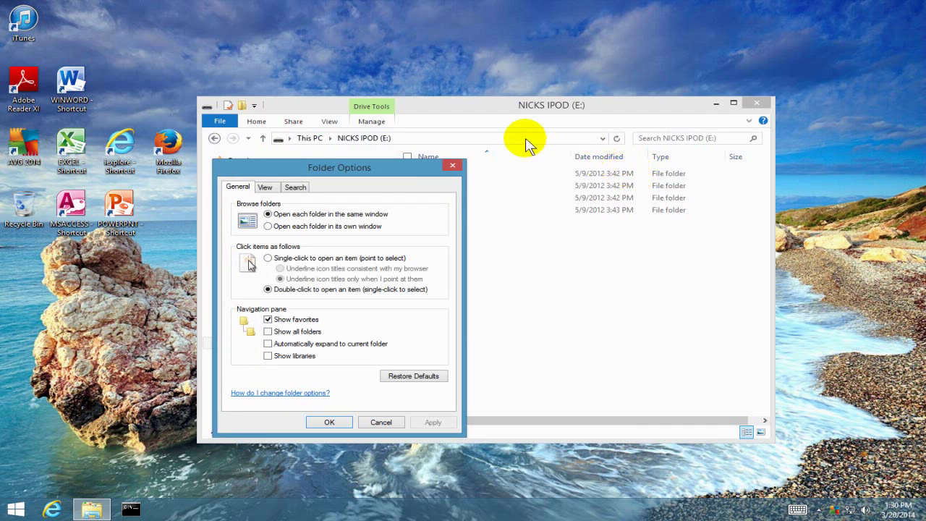
click(266, 187)
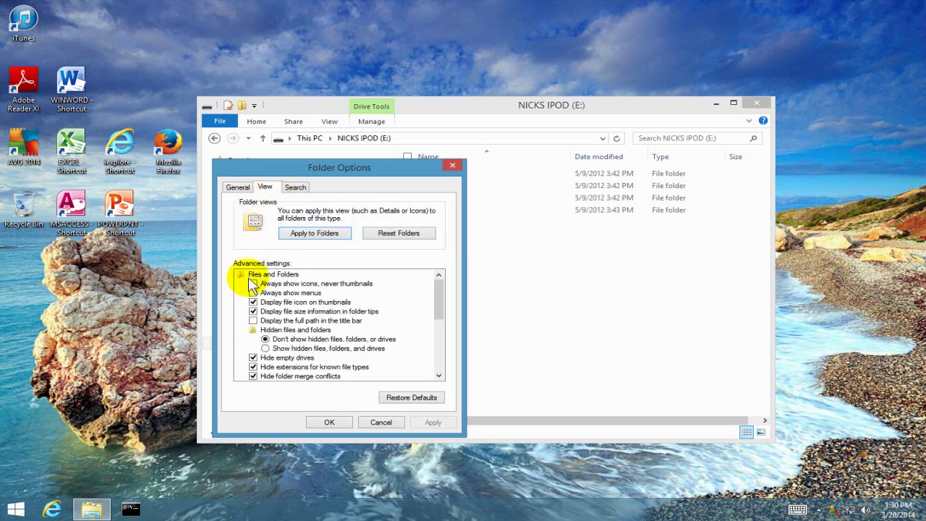
click(304, 350)
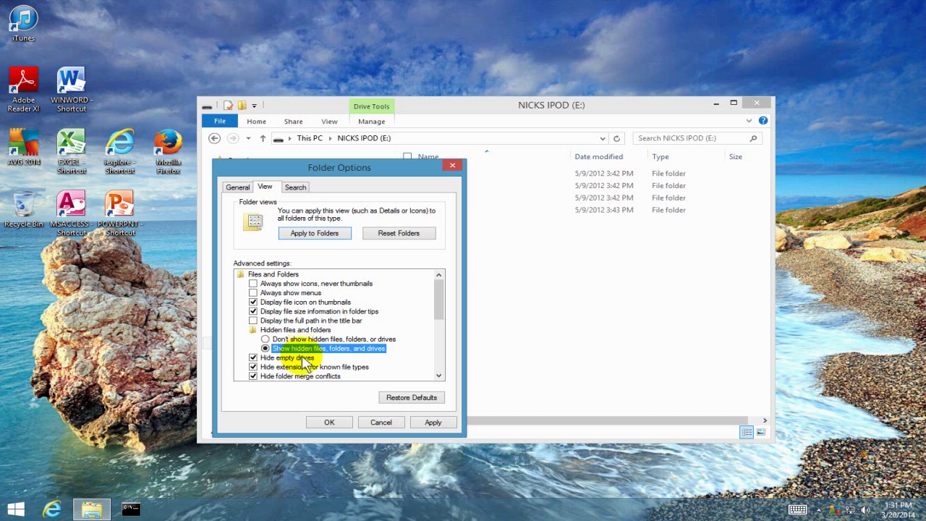
click(437, 424)
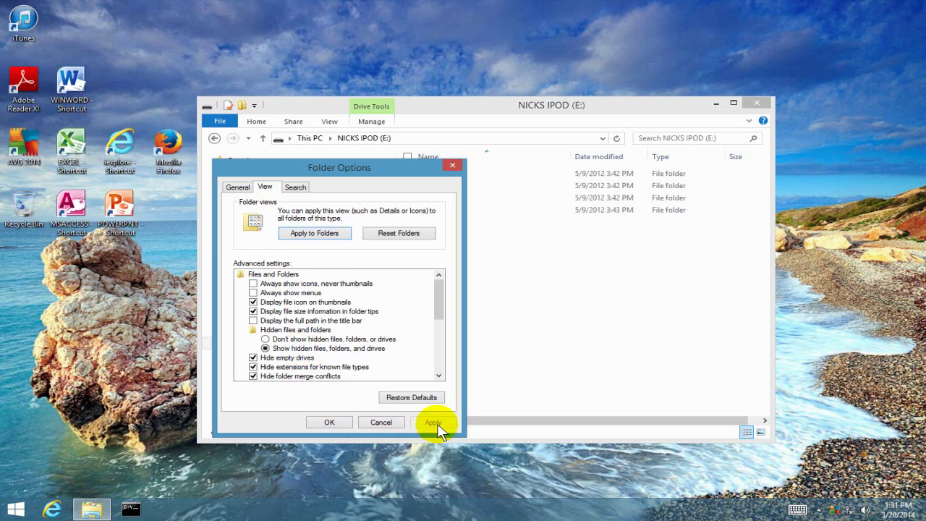
click(329, 422)
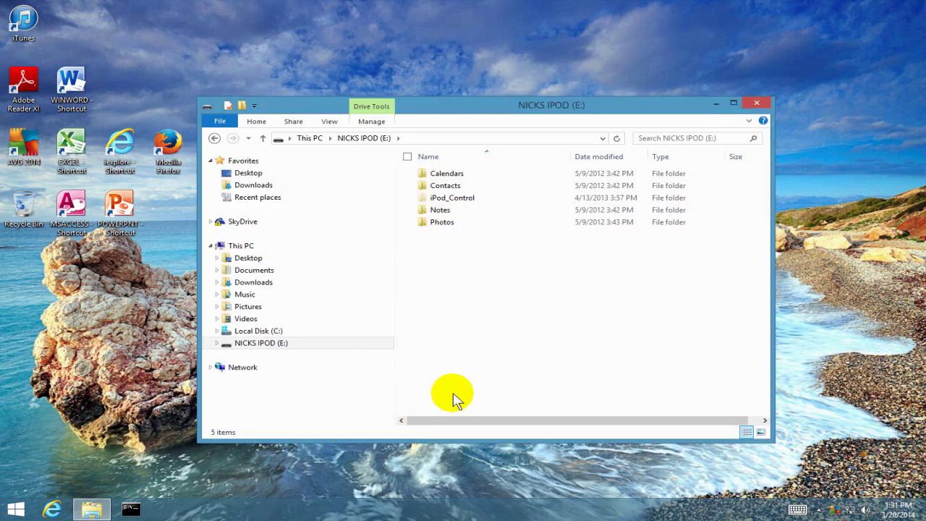
- Open the F00 folder inside the iPod's iPod_Control\Music folder to view its song files
double_click(474, 199)
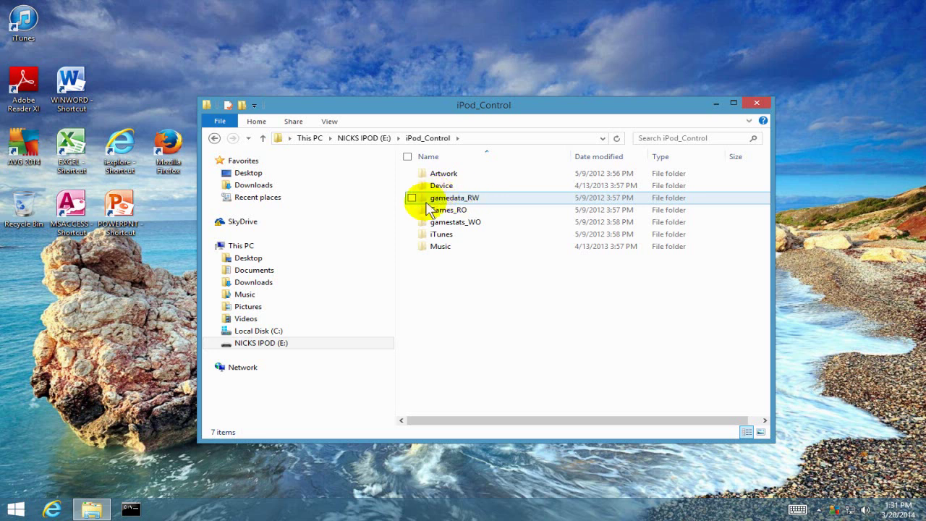
double_click(443, 247)
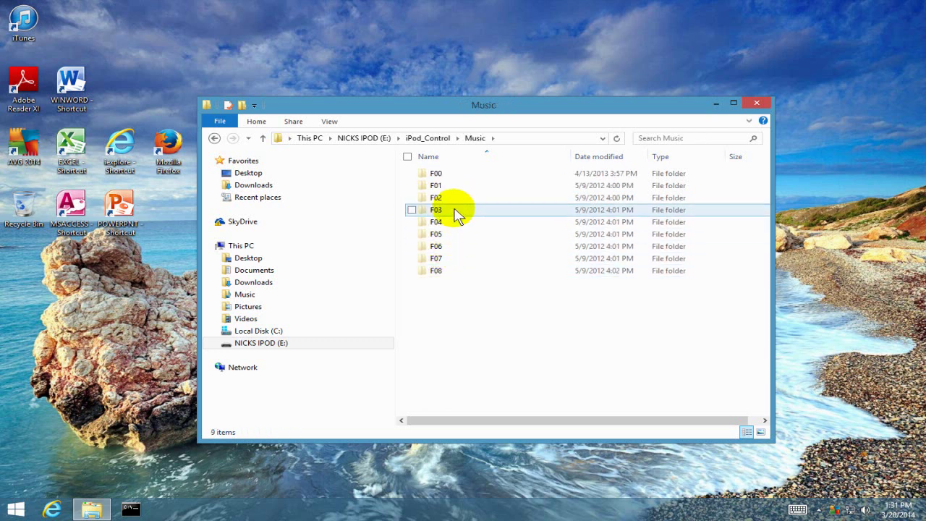
click(451, 174)
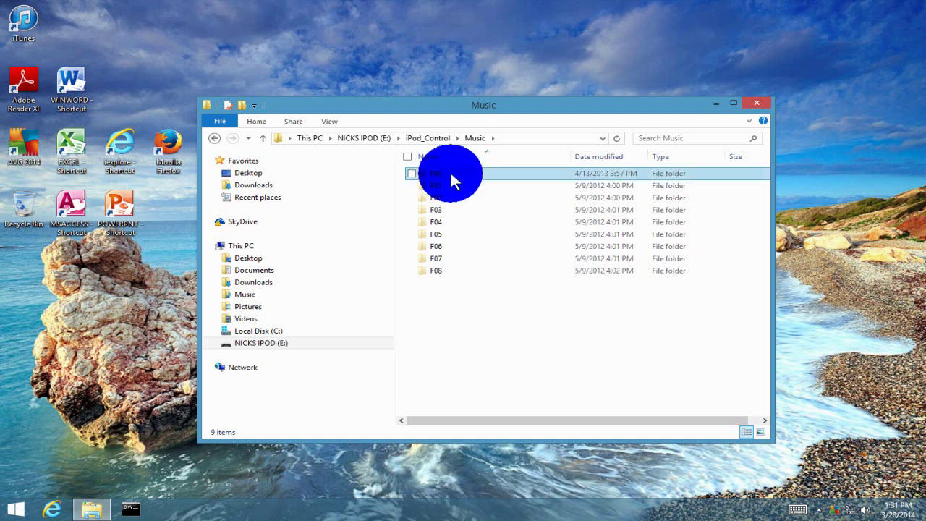
double_click(451, 174)
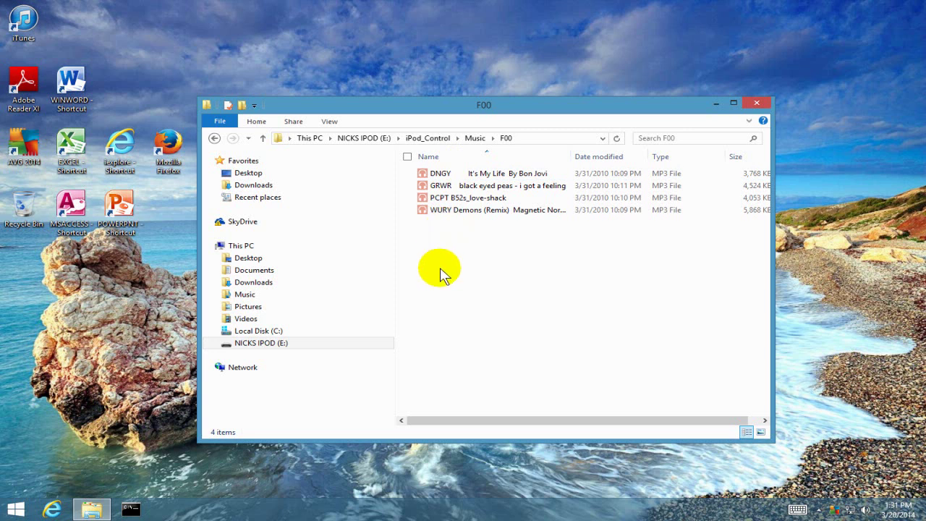
- Return to the iPod's Music folder and copy the F00 folder
click(263, 143)
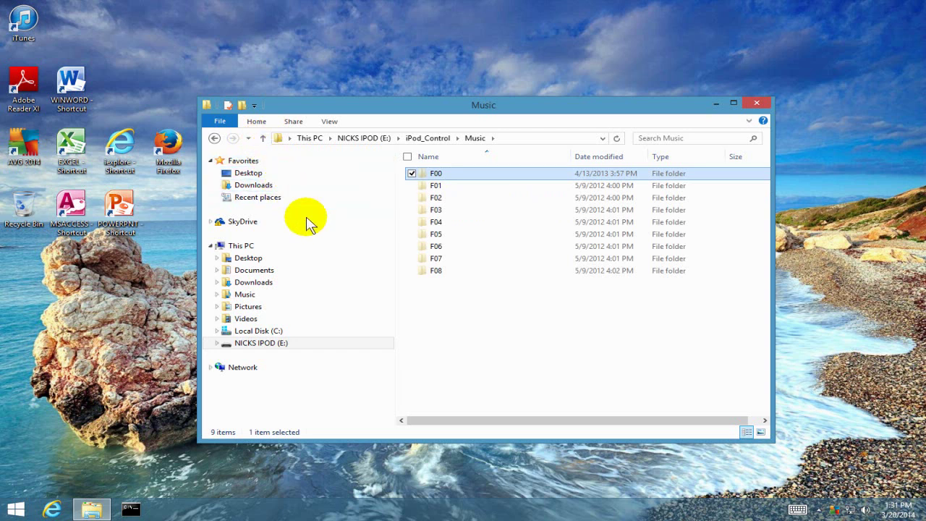
right_click(484, 180)
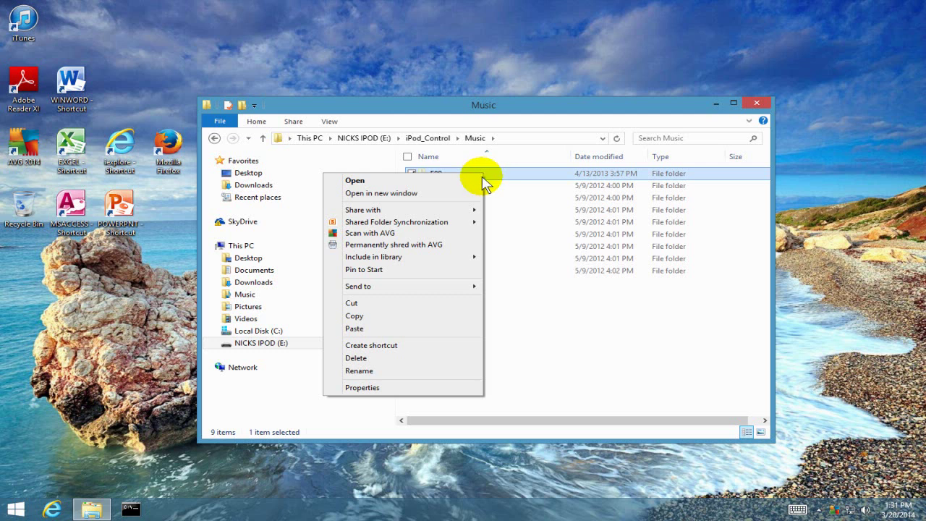
click(361, 318)
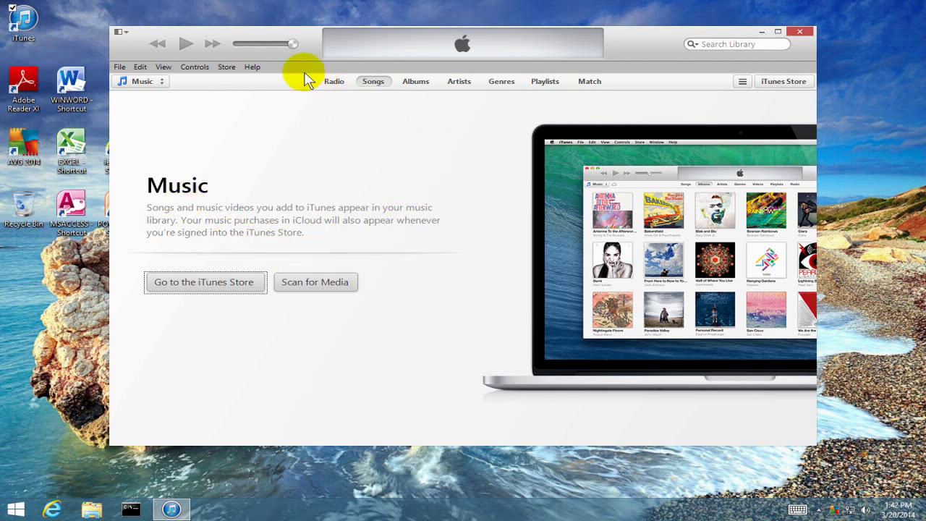
- In iTunes, hide the menu bar and show it again
click(139, 67)
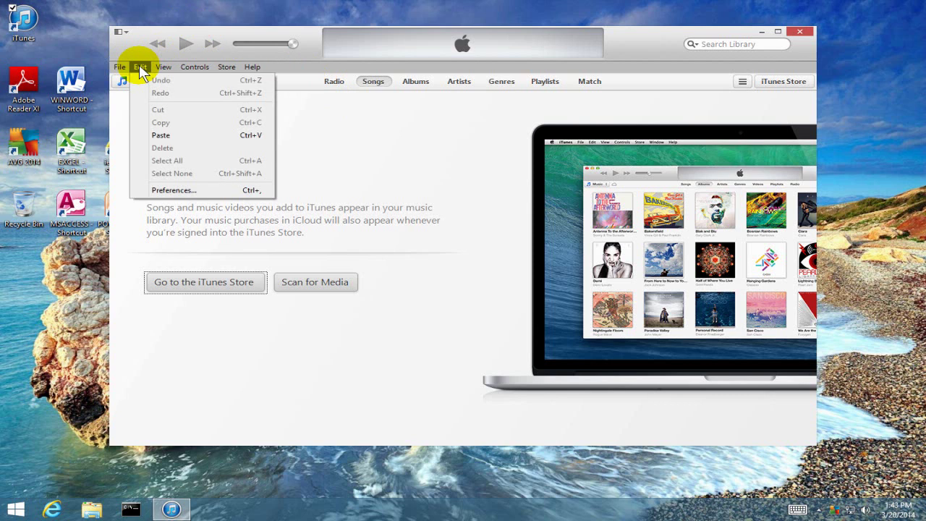
click(138, 68)
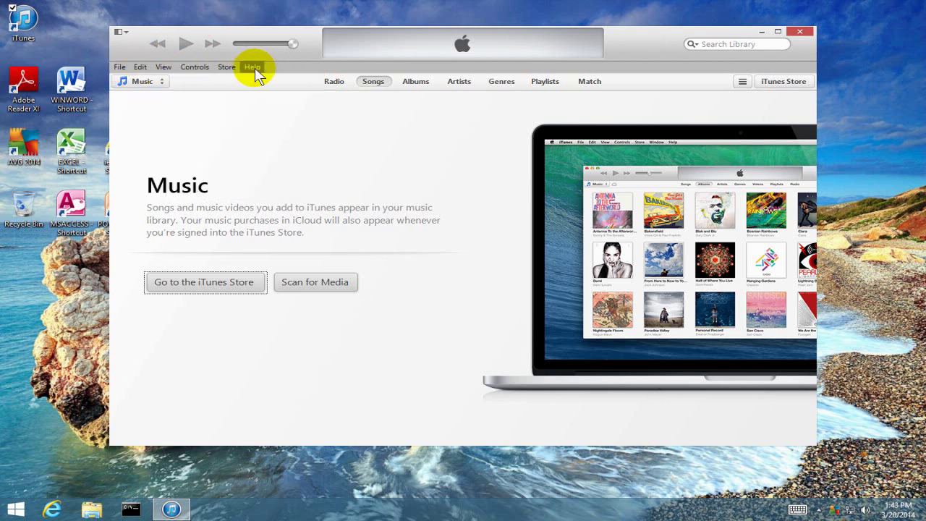
click(123, 34)
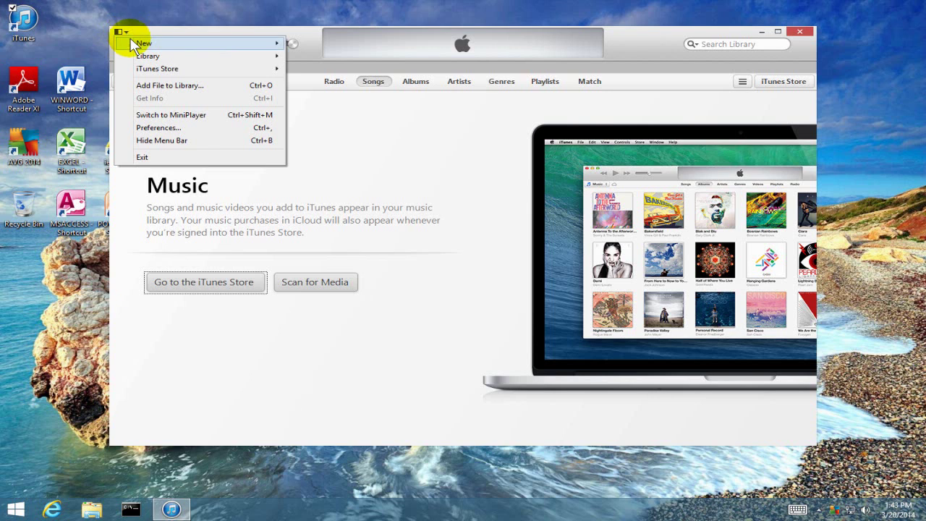
click(147, 143)
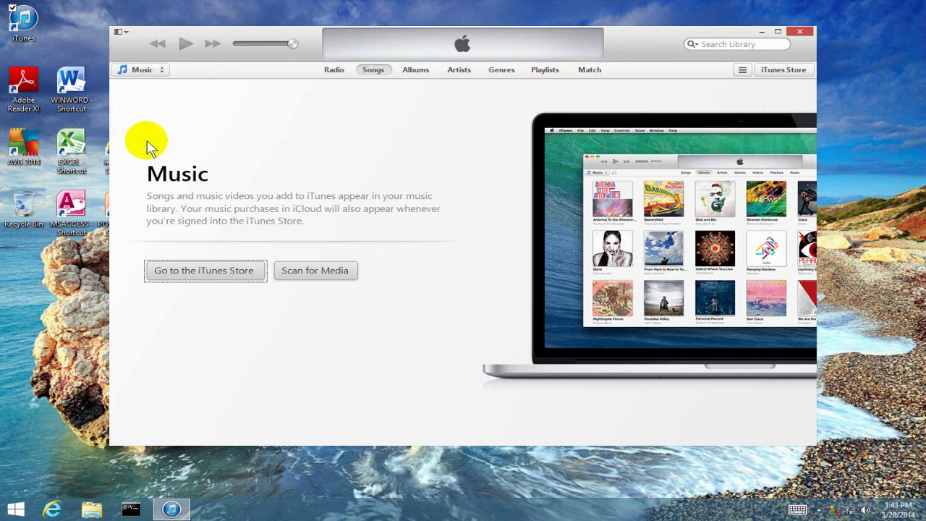
click(124, 32)
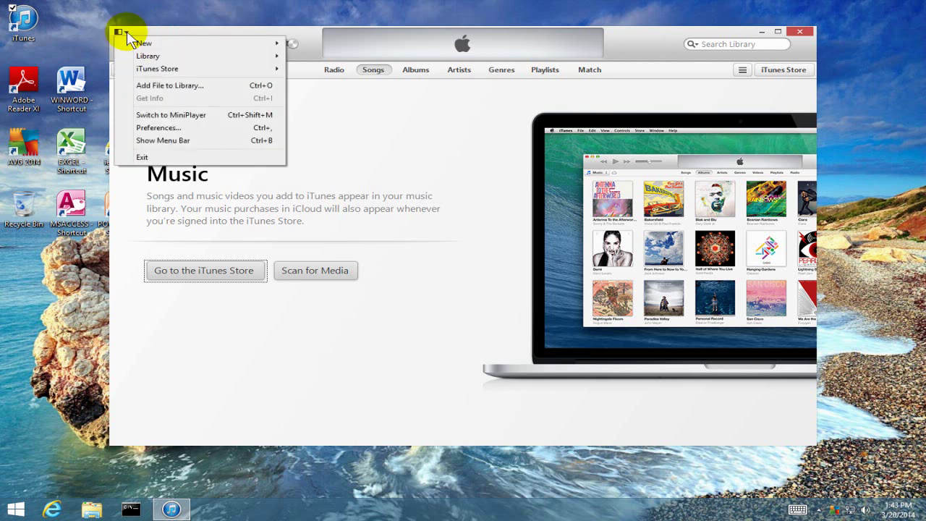
click(145, 141)
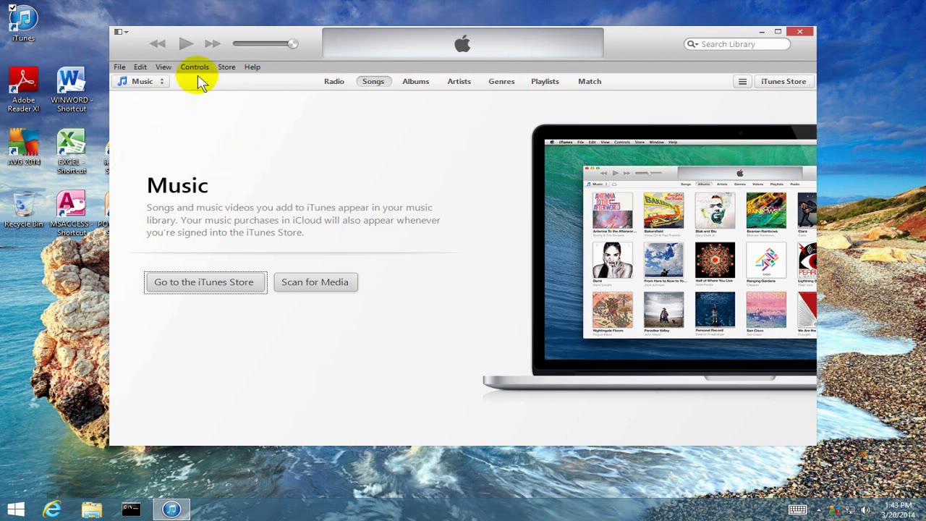
- Review the iTunes Media folder location and its organizing and copying options in the Advanced preferences, and accept them
click(140, 67)
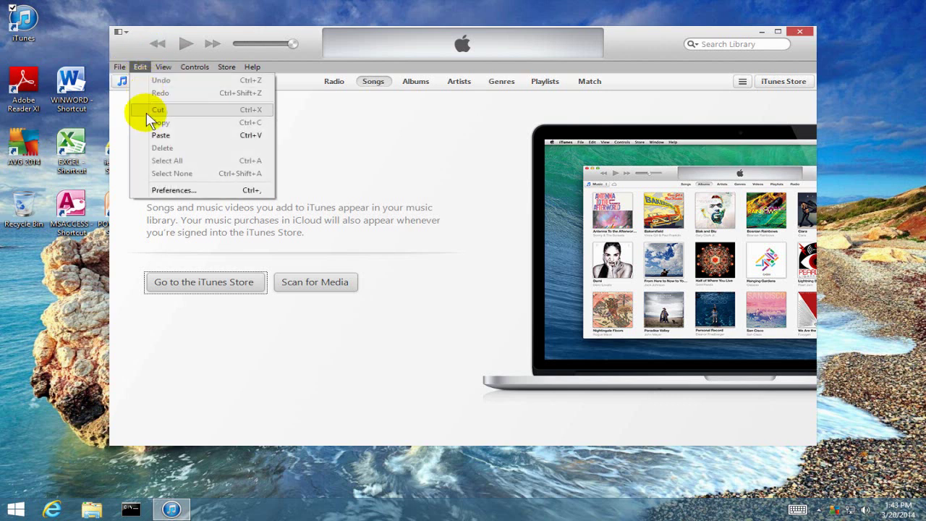
click(164, 192)
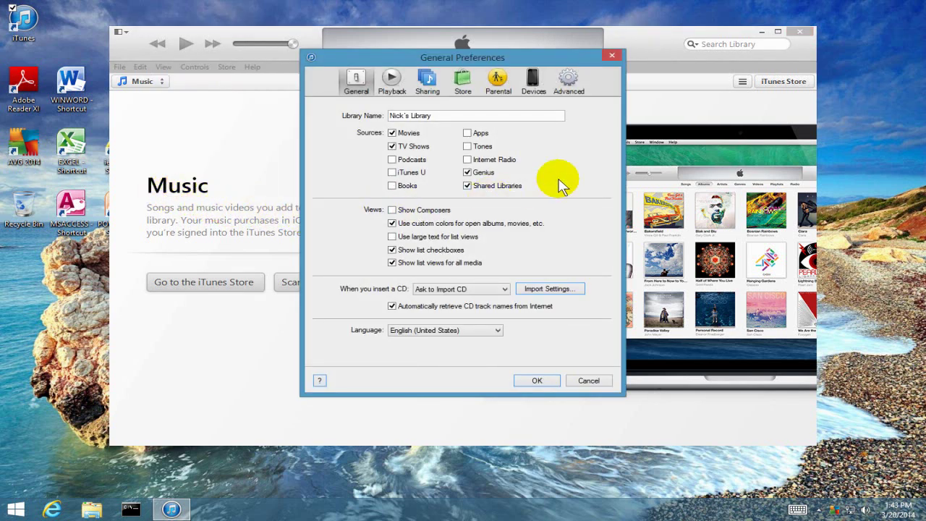
click(568, 81)
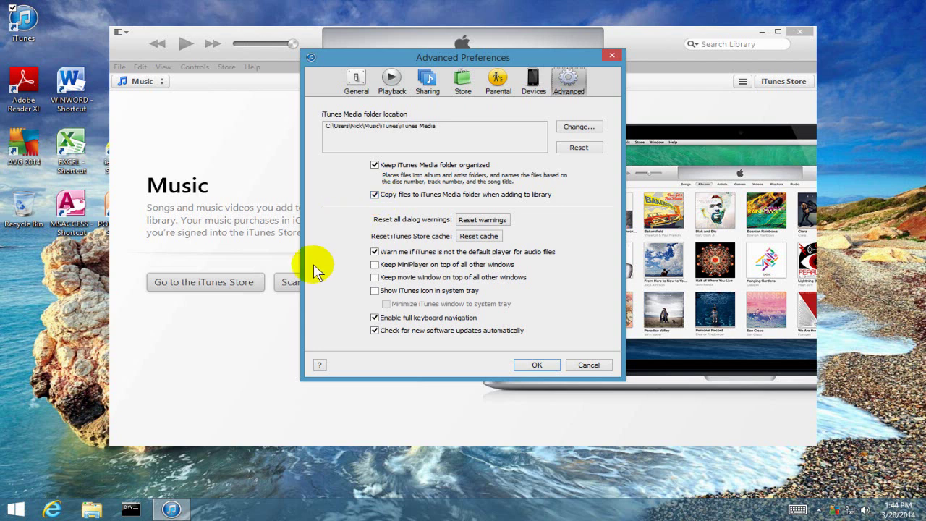
click(533, 367)
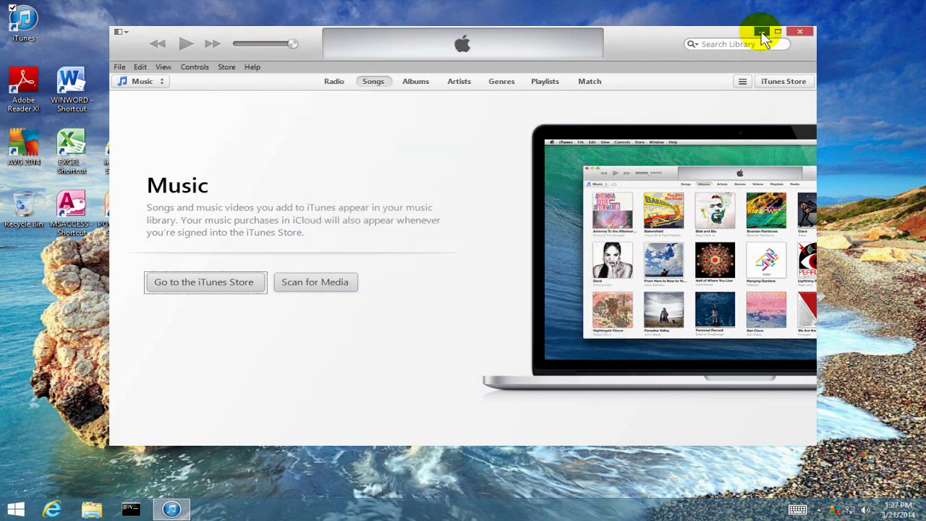
- Switch from iTunes to File Explorer and paste the copied F00 folder into the computer's Music\iTunes\iTunes Media folder
click(762, 32)
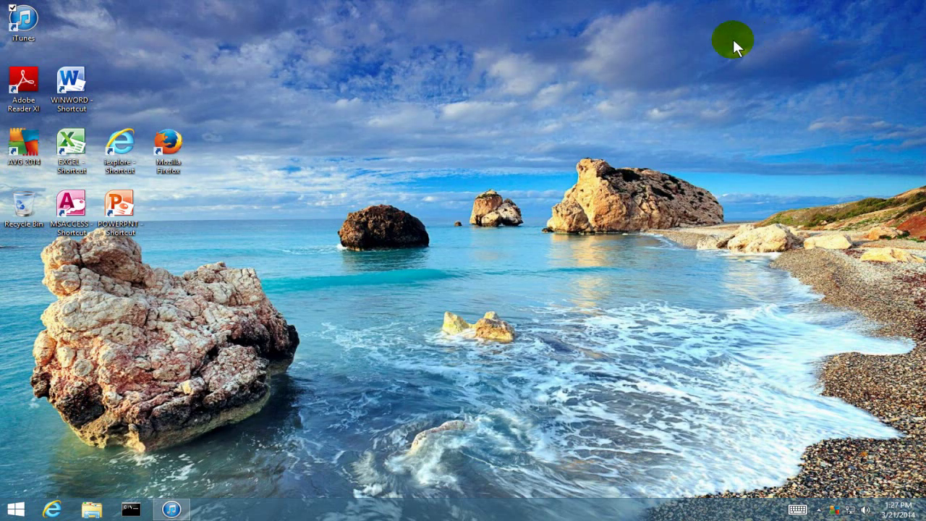
right_click(11, 508)
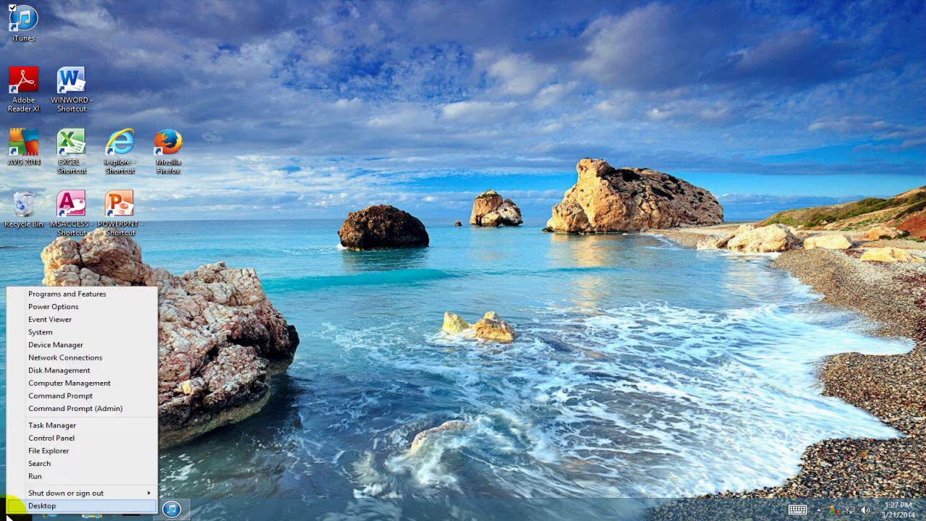
click(58, 450)
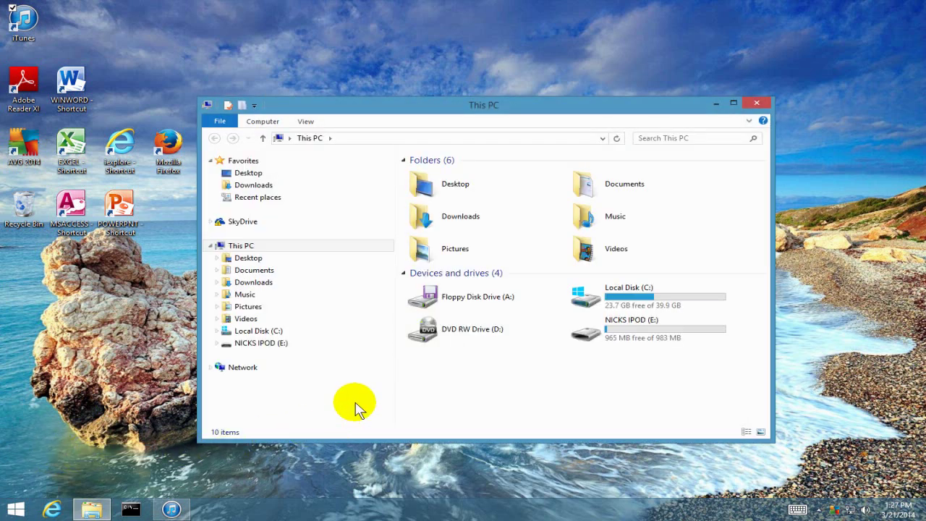
click(217, 294)
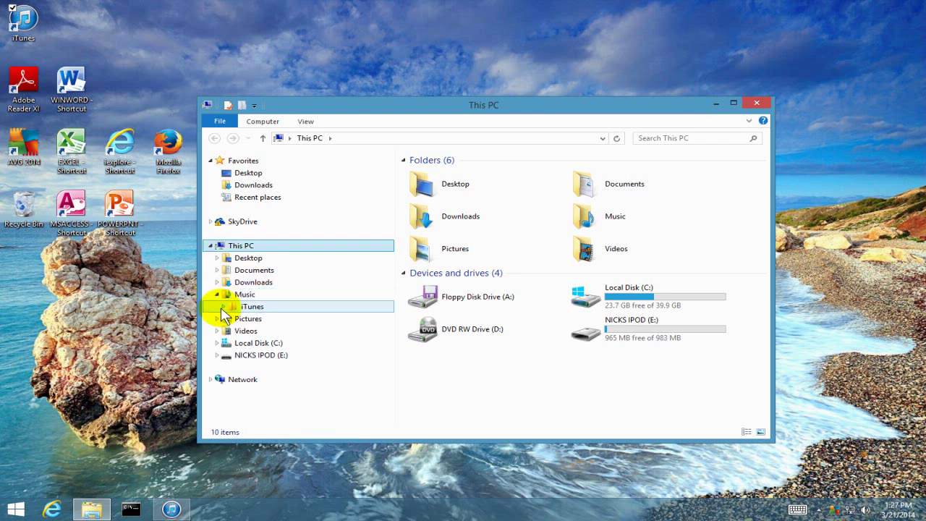
click(223, 307)
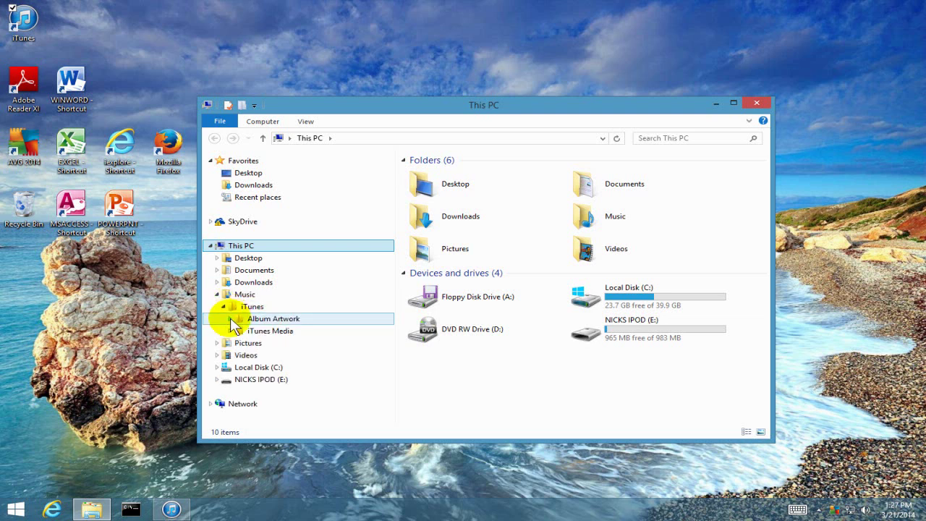
click(230, 331)
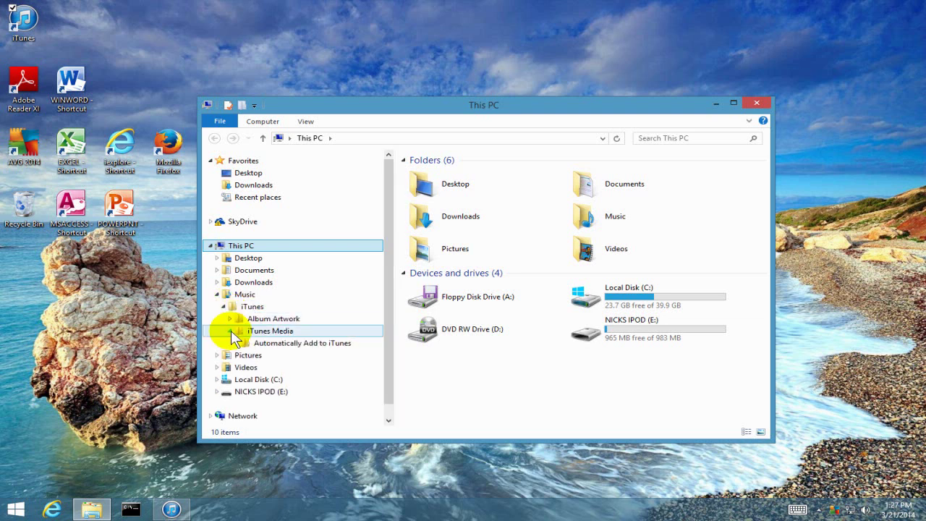
click(276, 329)
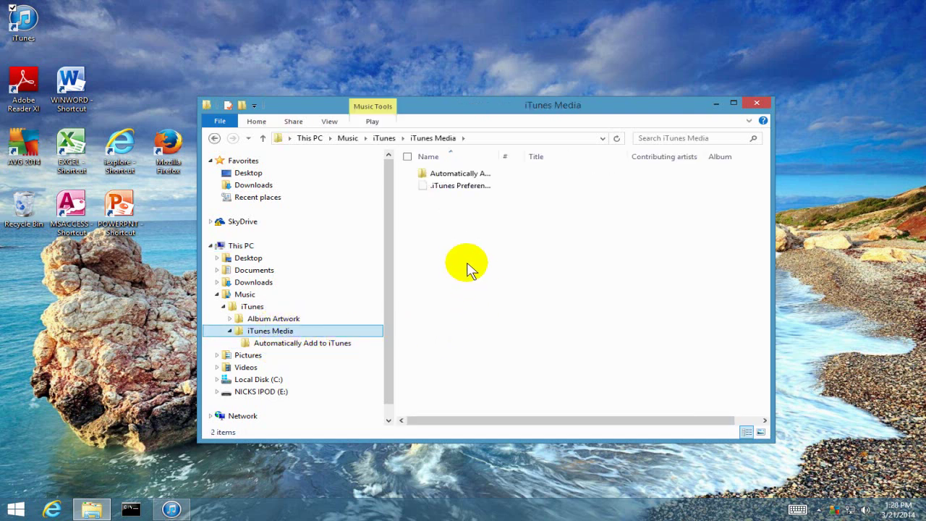
right_click(464, 264)
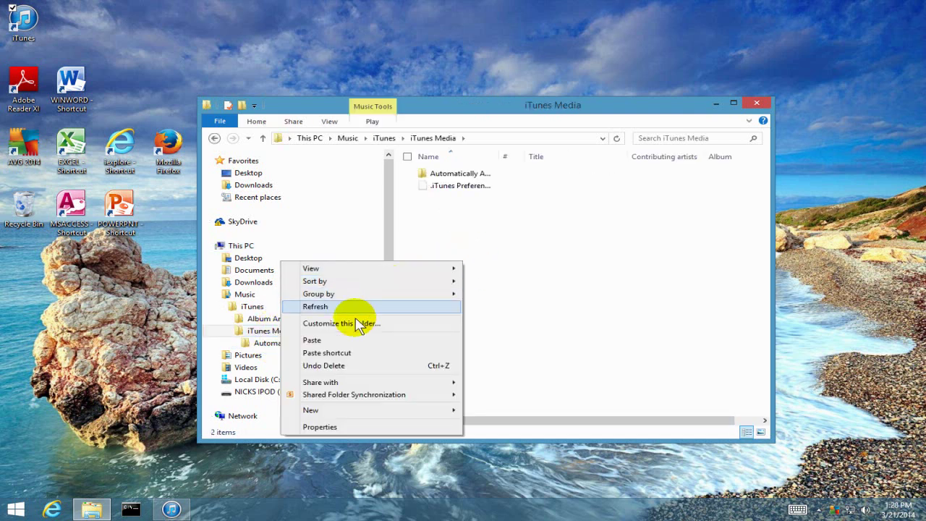
click(365, 340)
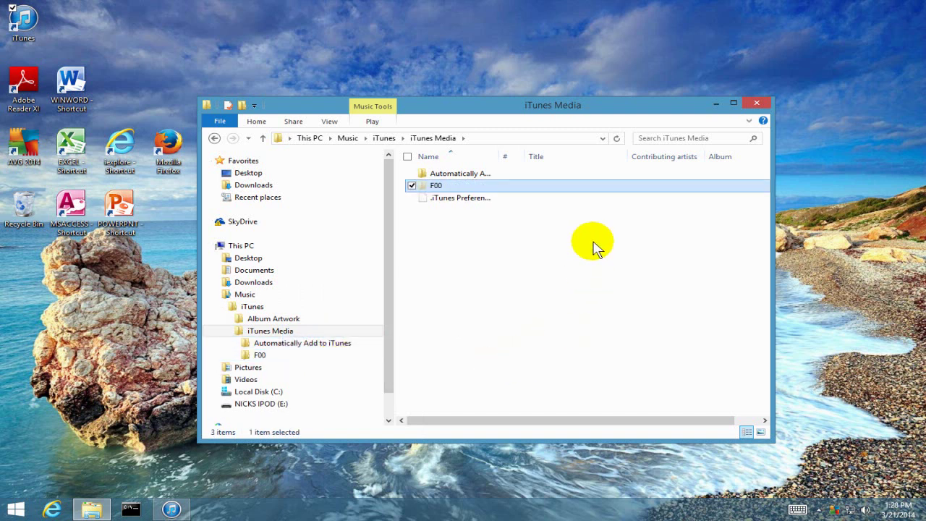
- Remove the Hidden attribute from the pasted F00 folder, its subfolders and files, and close the File Explorer window
right_click(554, 185)
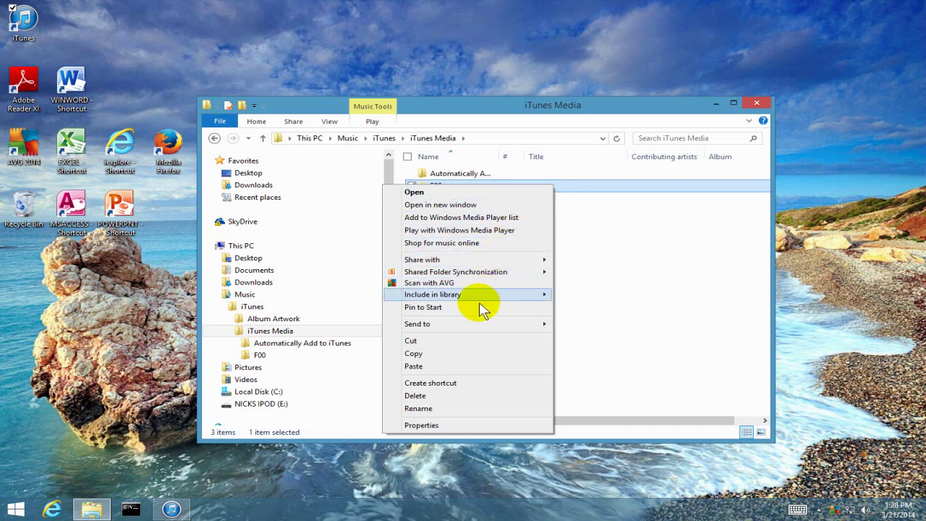
click(431, 424)
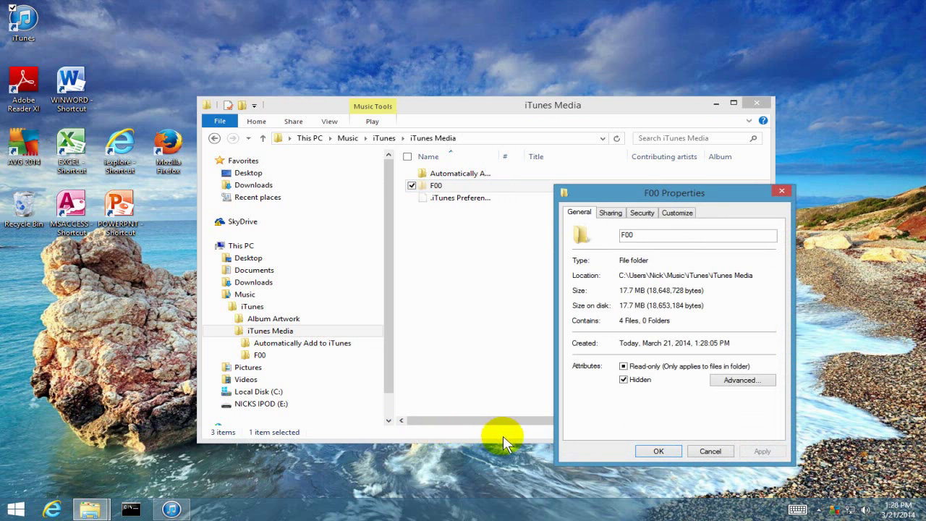
click(624, 380)
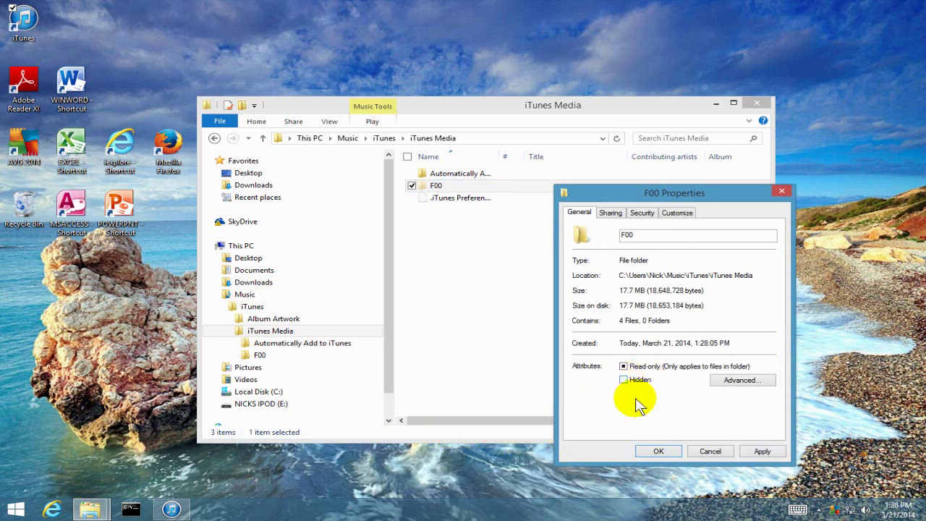
click(751, 448)
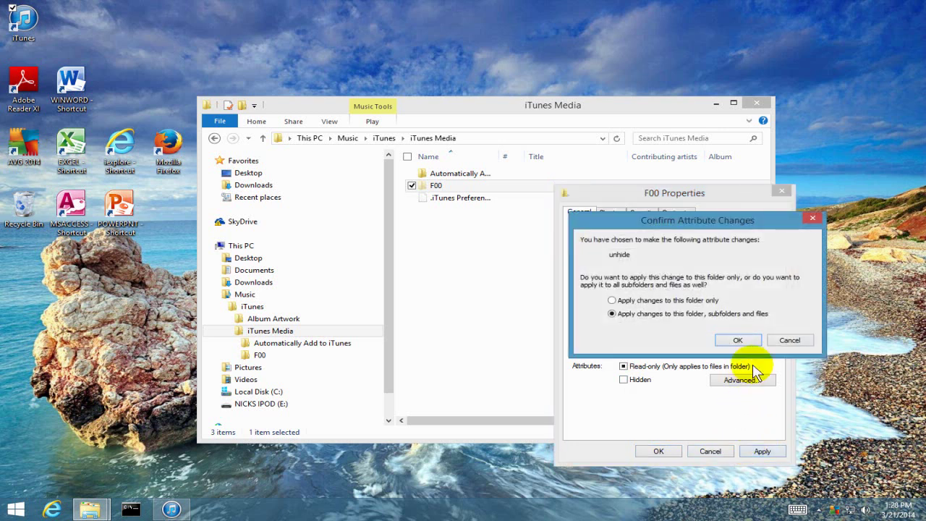
click(739, 340)
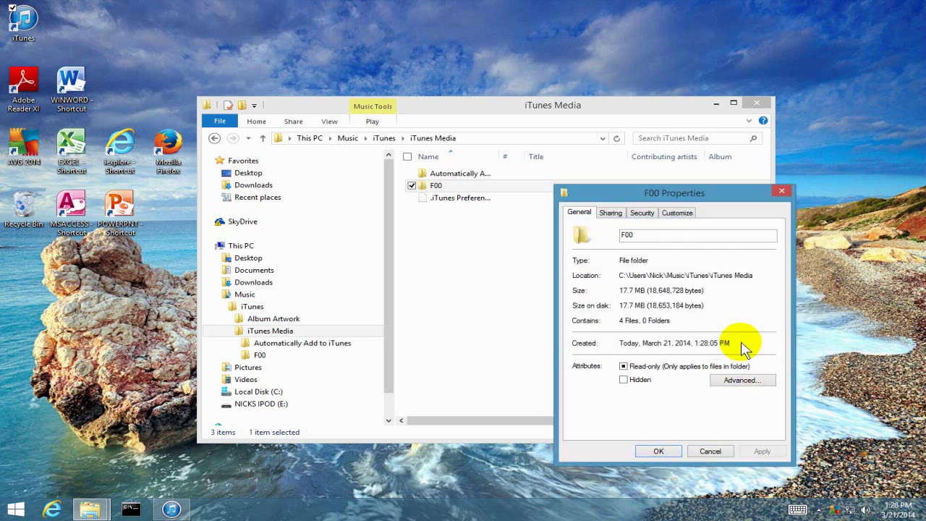
click(644, 446)
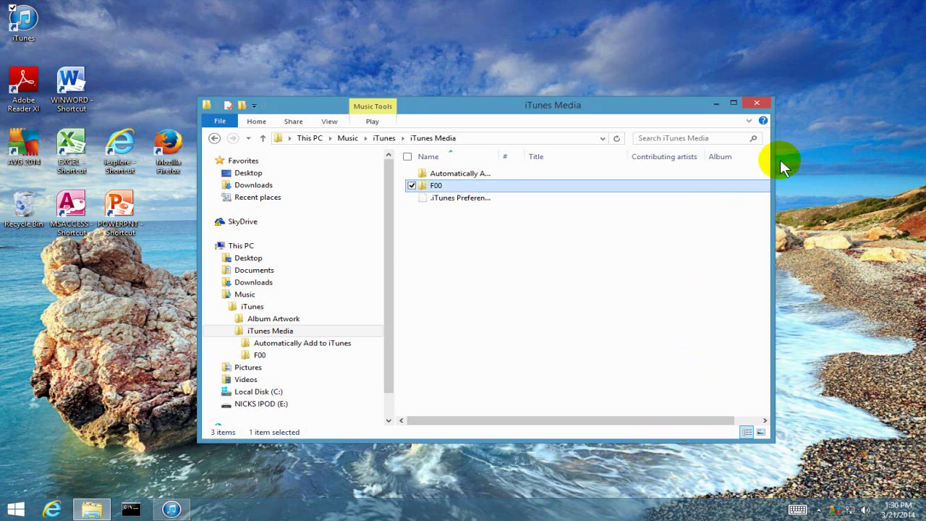
click(755, 102)
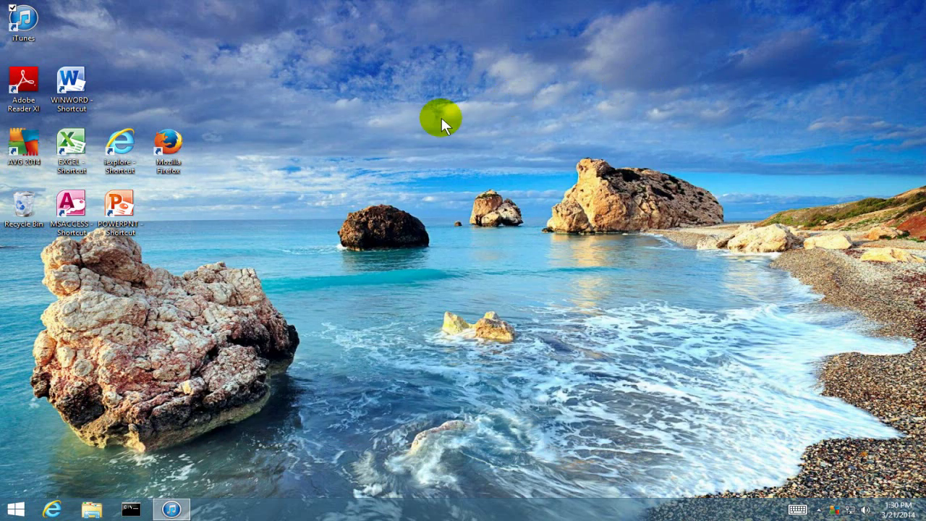
- Switch back to iTunes and check the iTunes Media folder location in the Advanced preferences, leaving without changes
click(171, 510)
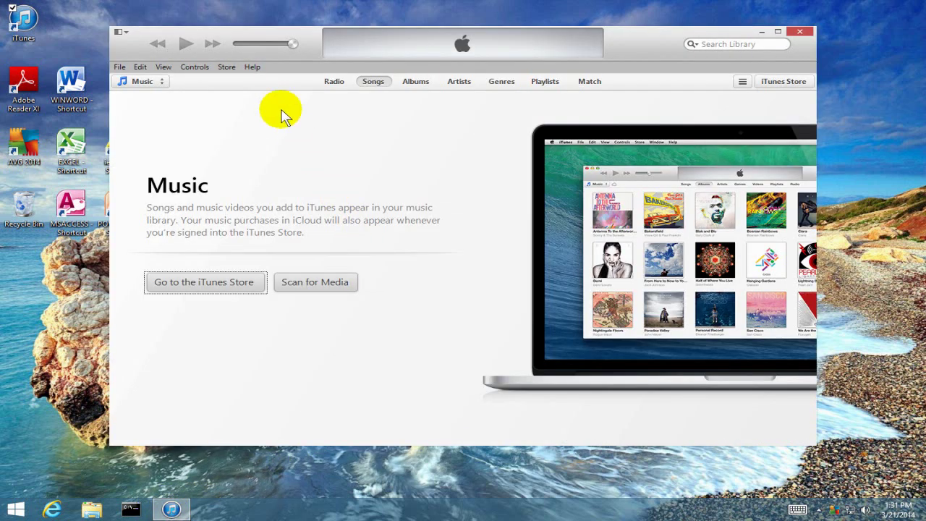
click(138, 68)
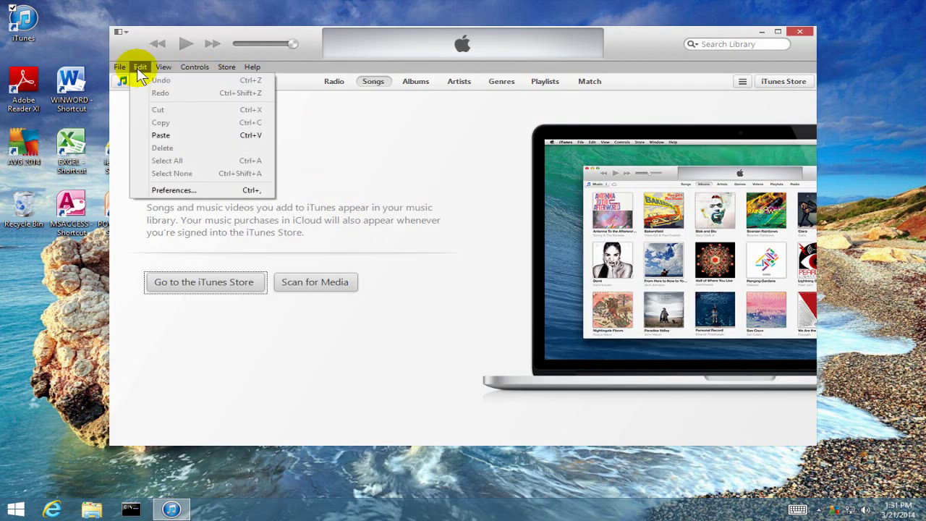
click(159, 191)
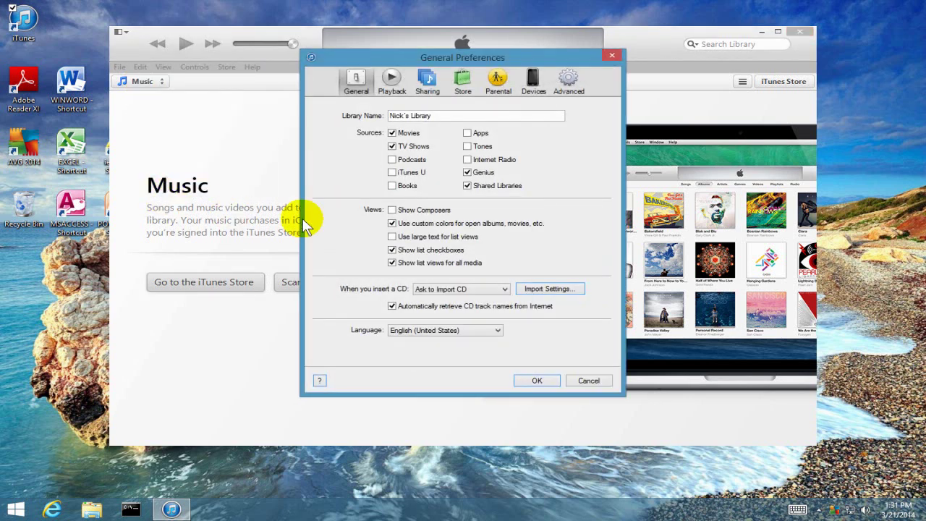
click(570, 81)
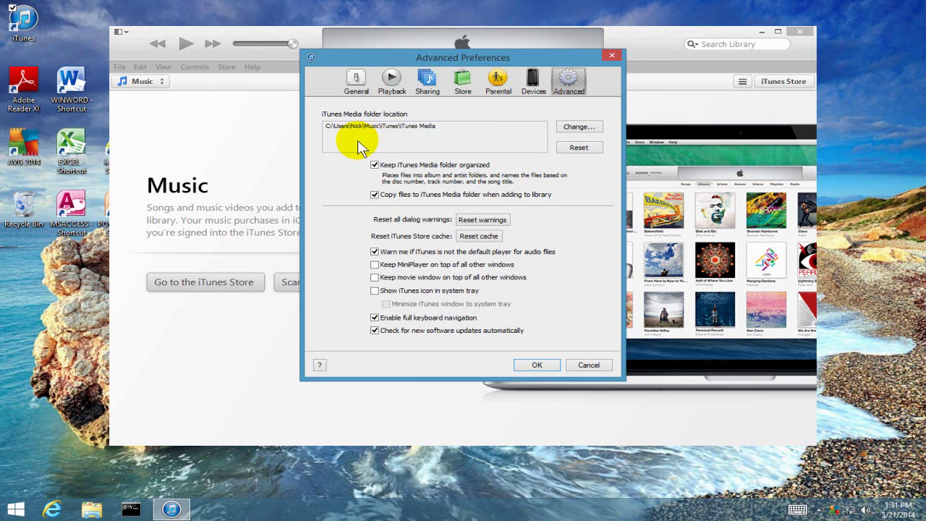
click(595, 362)
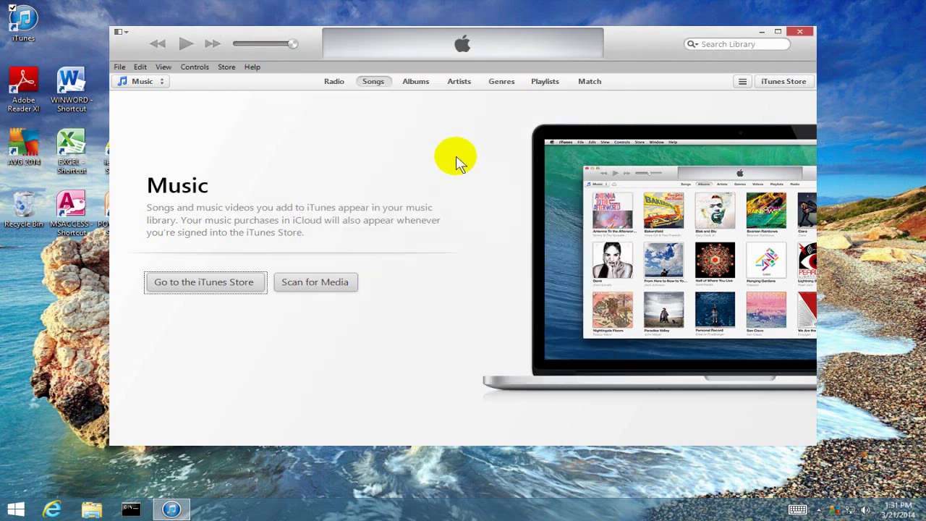
- Add the F00 folder from Music\iTunes\iTunes Media to the iTunes library
click(119, 67)
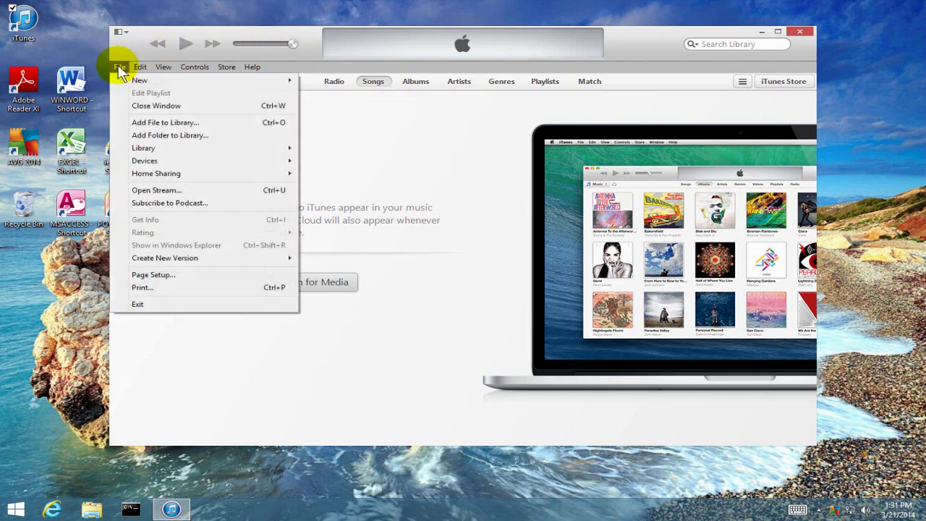
click(164, 134)
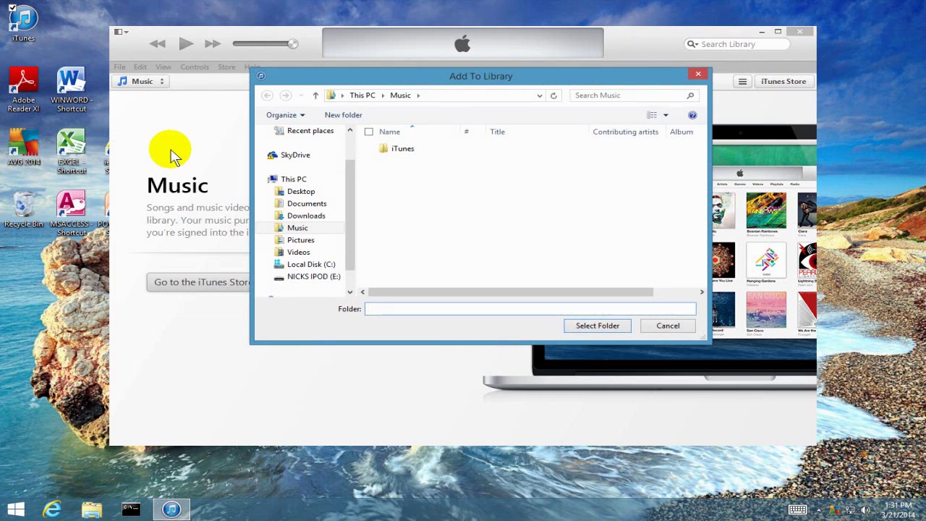
click(297, 228)
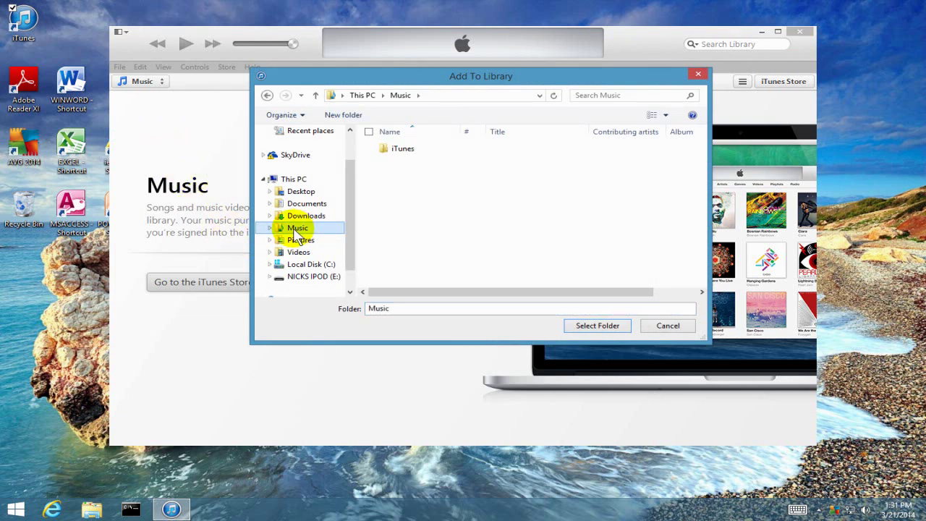
click(269, 229)
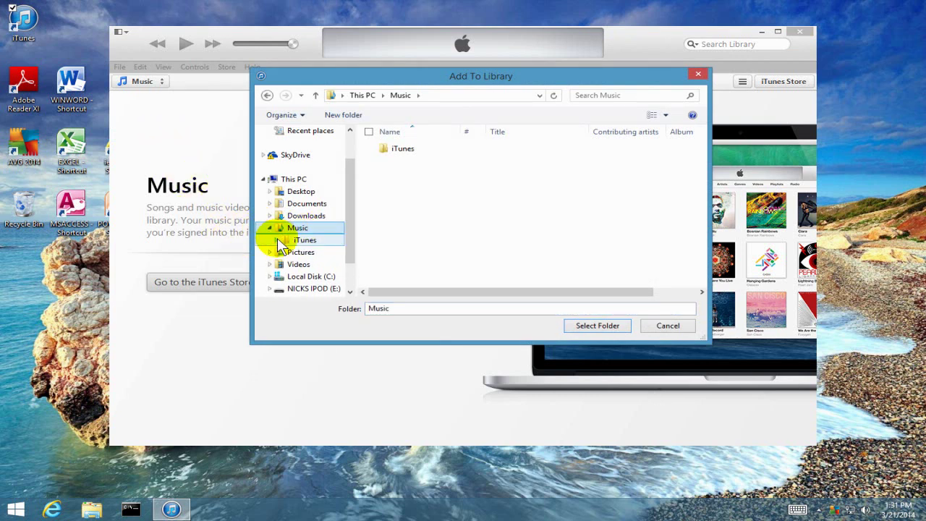
click(275, 239)
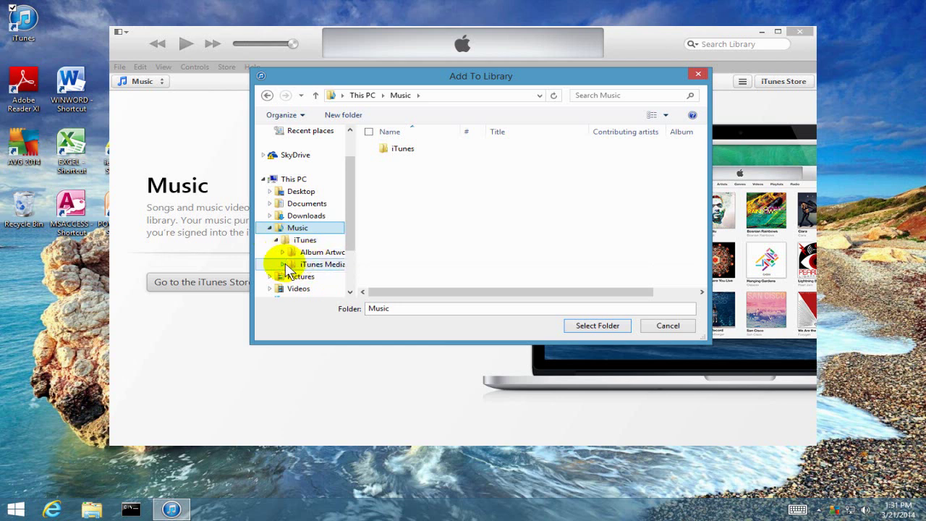
click(282, 264)
click(312, 277)
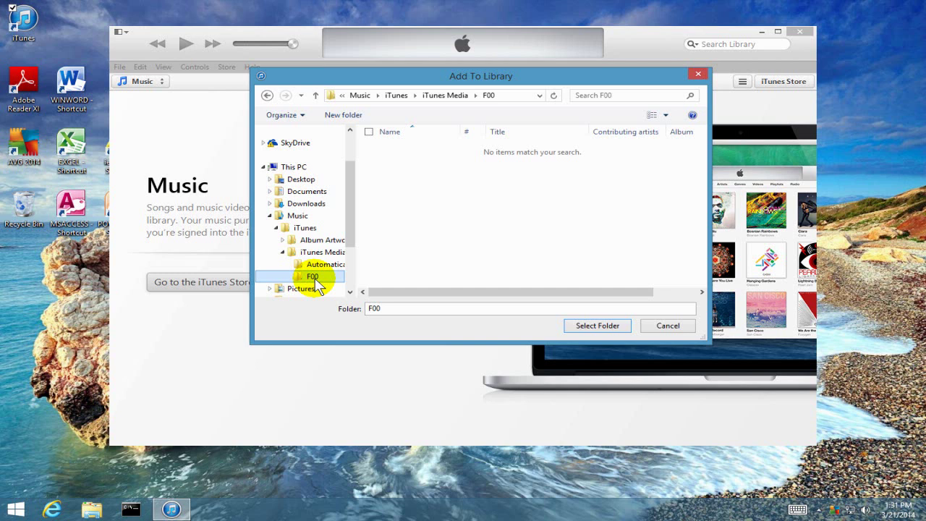
click(585, 326)
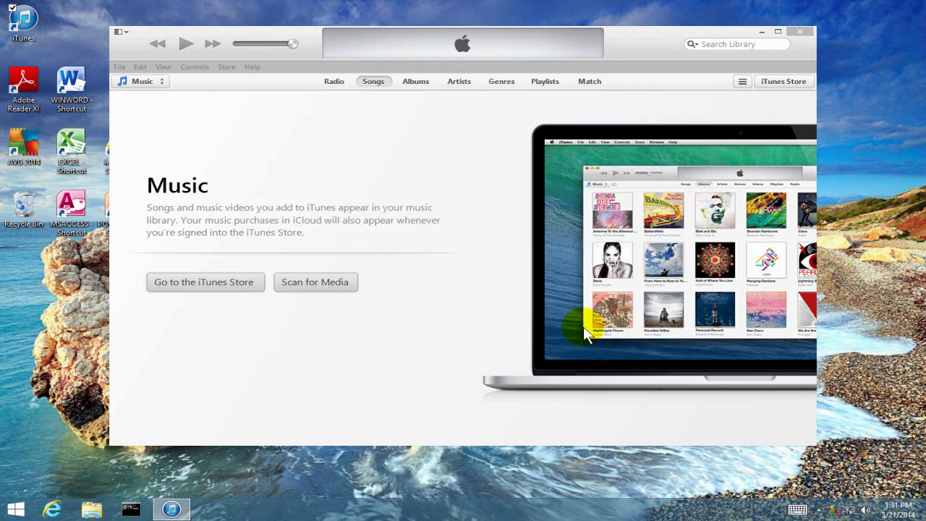